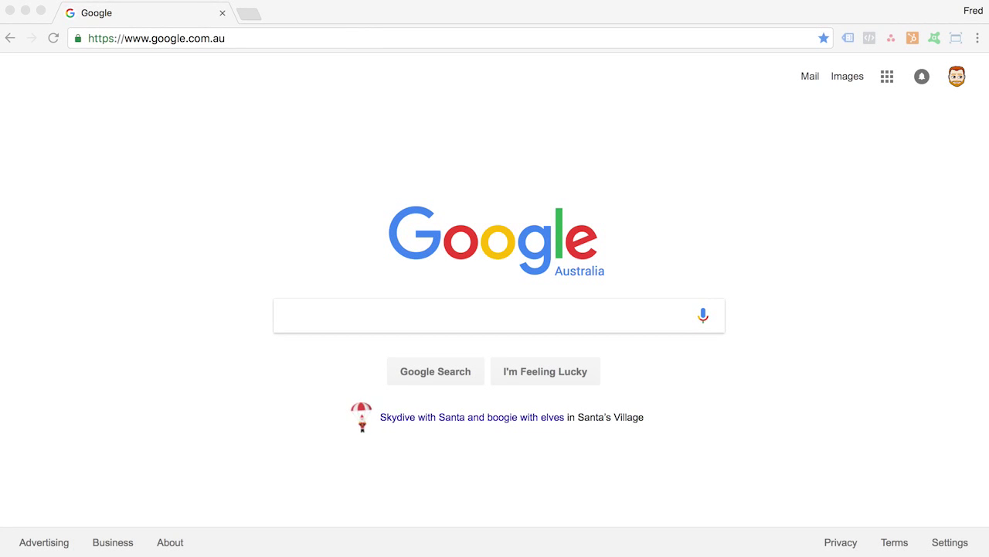
# Go to business.facebook.com in Chrome.
pyautogui.click(360, 38)
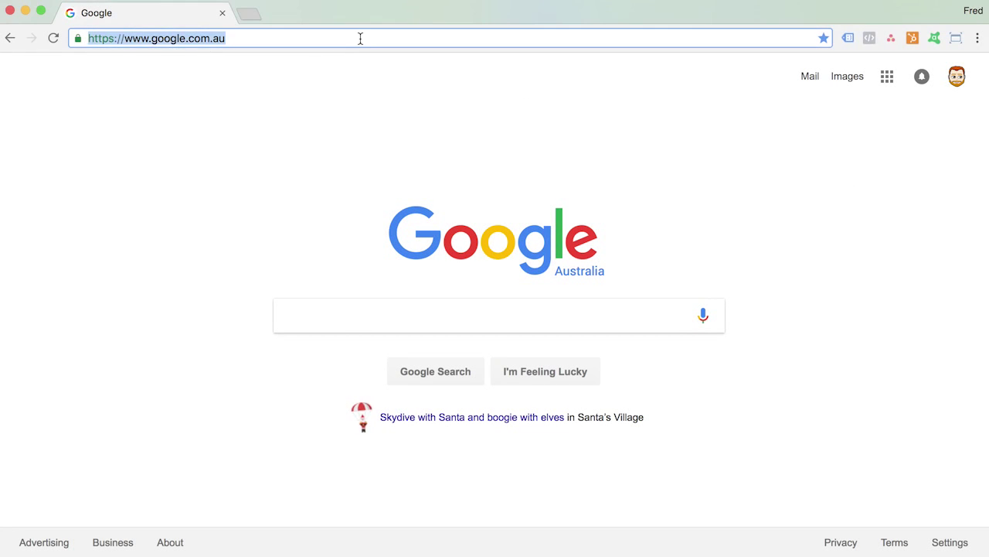
pyautogui.write('business.facebook.com')
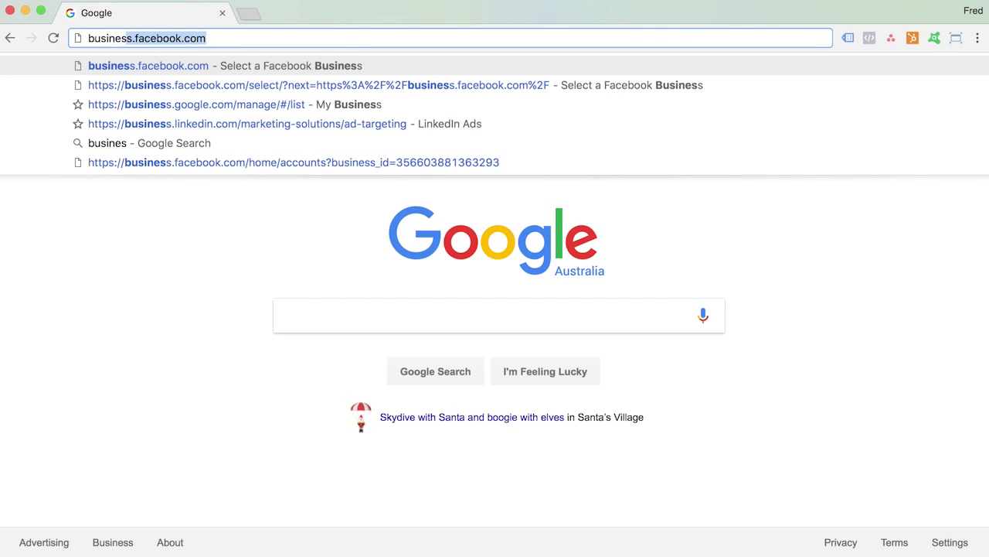
pyautogui.press('Return')
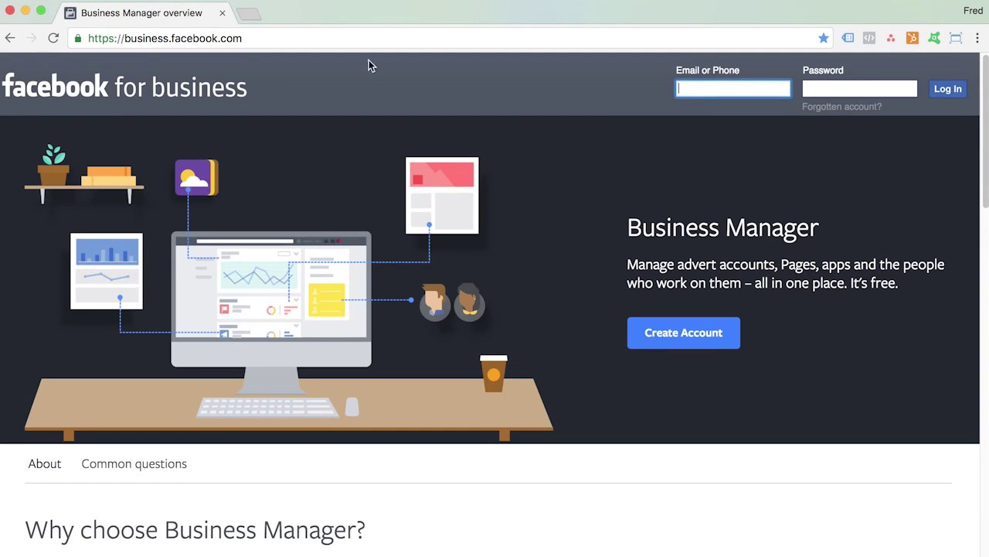
# Log in to Facebook with the account e-mail address and password.
pyautogui.click(685, 334)
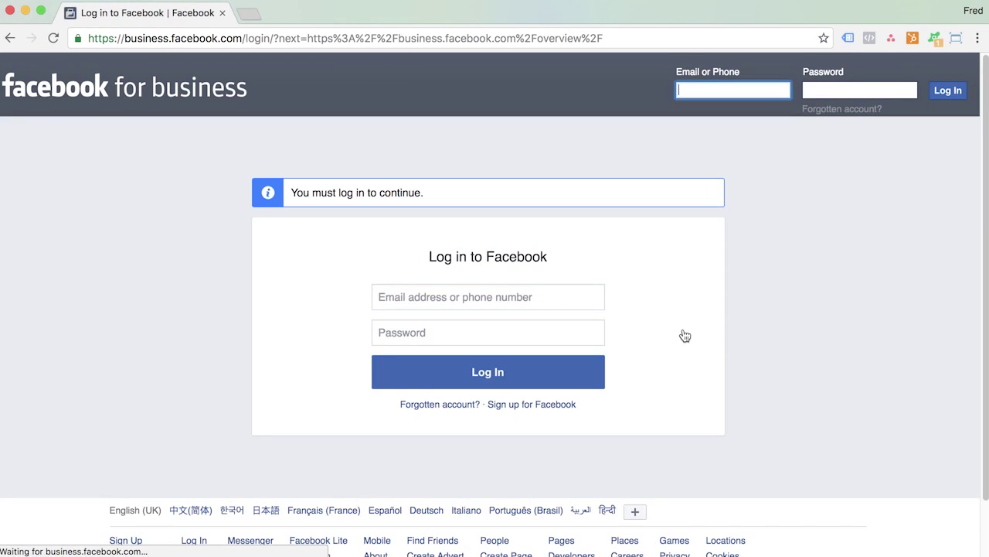
pyautogui.click(544, 300)
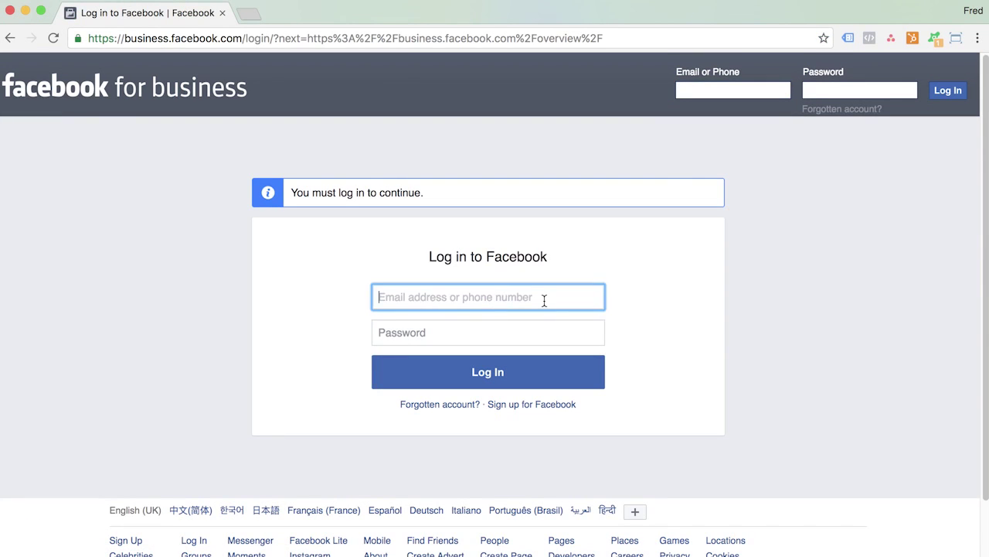
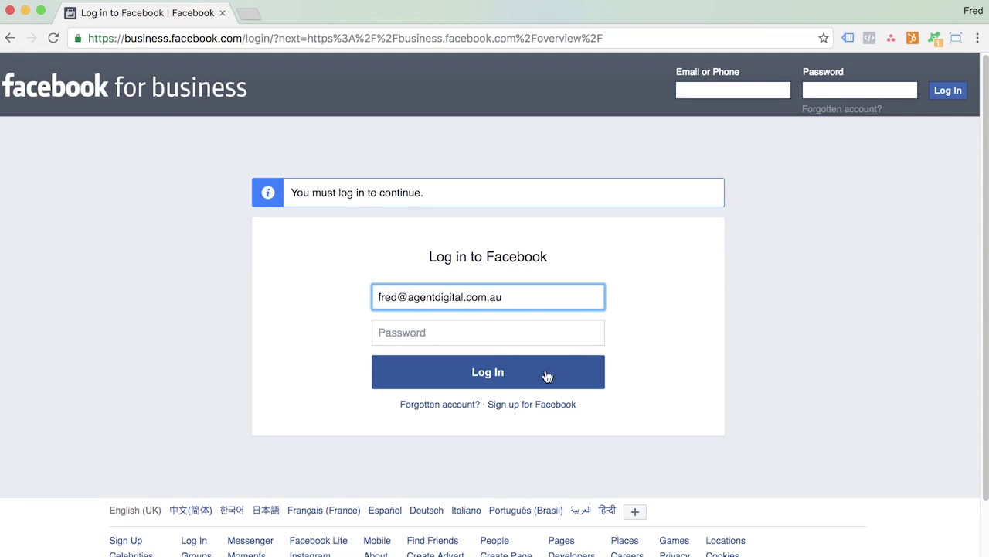
pyautogui.click(483, 335)
pyautogui.write('••••••••')
pyautogui.click(497, 377)
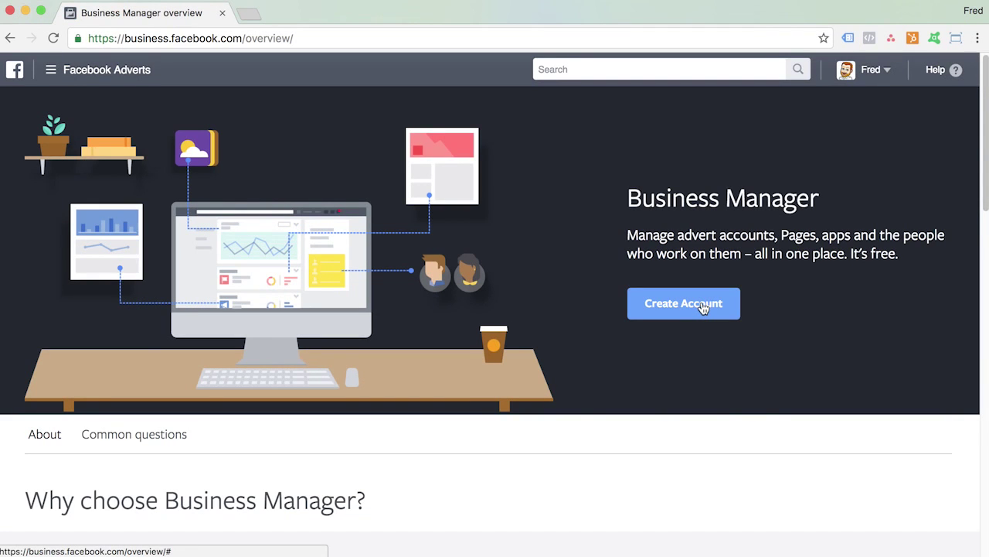
# Create the business 'My Business' and give it the business e-mail address.
pyautogui.click(704, 306)
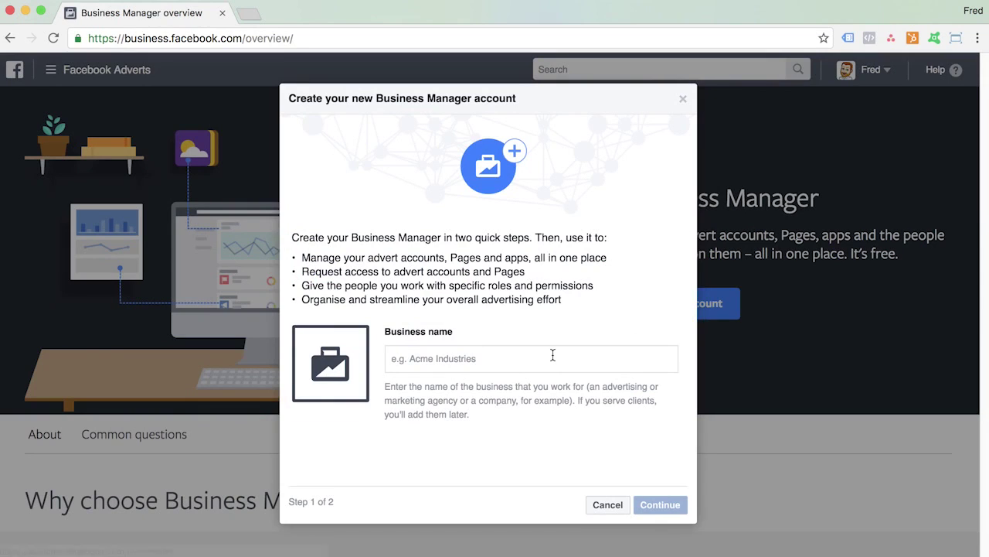
pyautogui.click(553, 355)
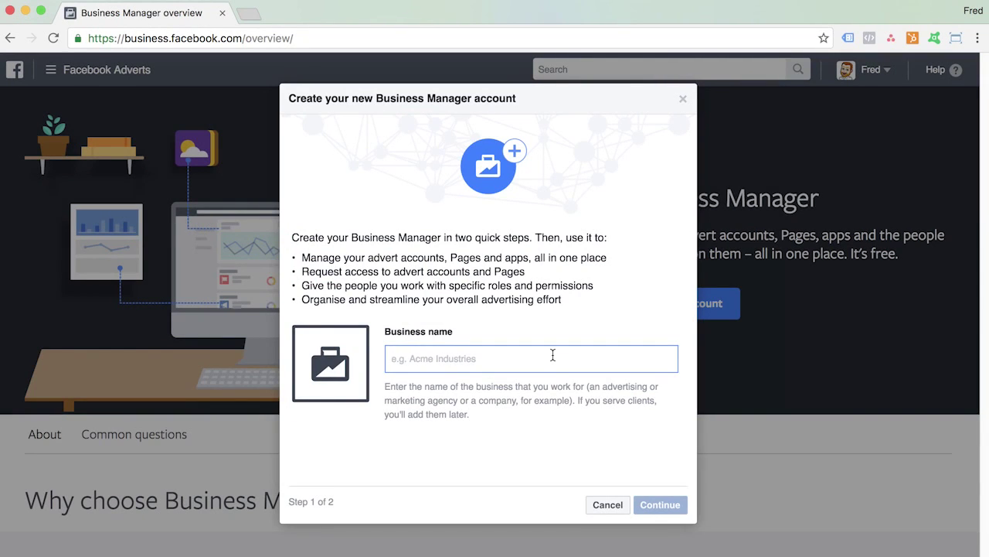
pyautogui.write('My ')
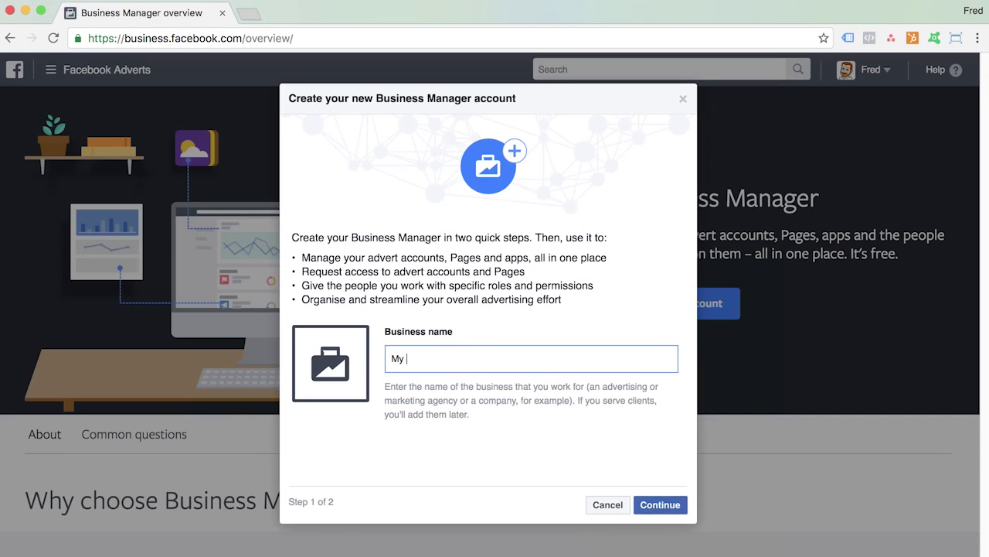
pyautogui.write('Business')
pyautogui.click(659, 506)
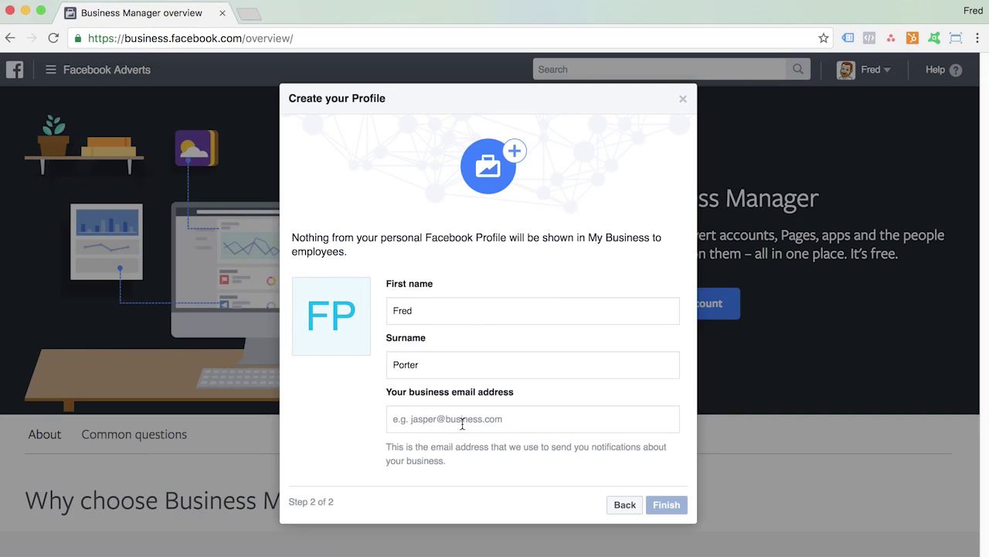
pyautogui.click(473, 421)
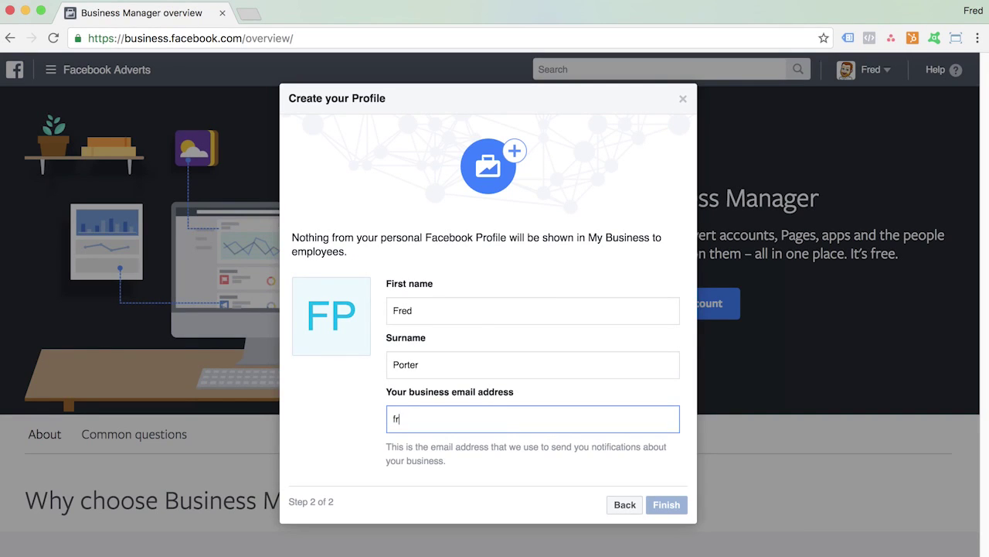
pyautogui.click(659, 505)
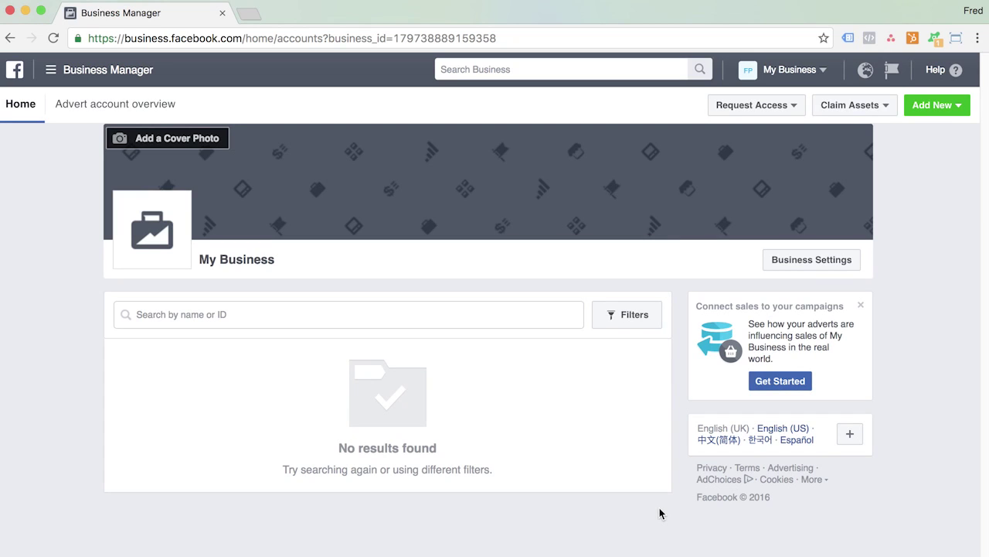
# Show the Claim Assets choices for My Business.
pyautogui.click(889, 106)
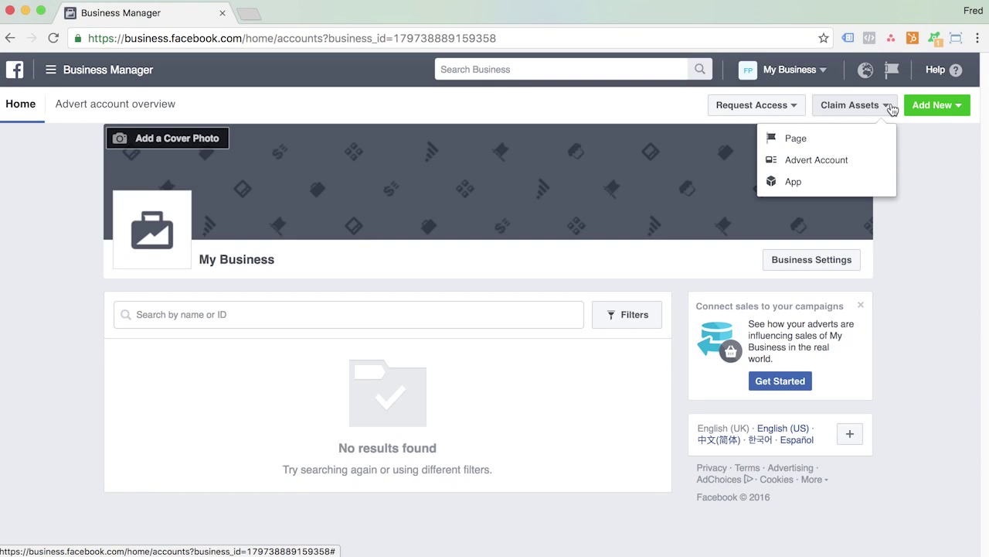
# Claim 'My Business Page' for the business and acknowledge the automatic approval.
pyautogui.click(872, 142)
pyautogui.click(417, 359)
pyautogui.write('My')
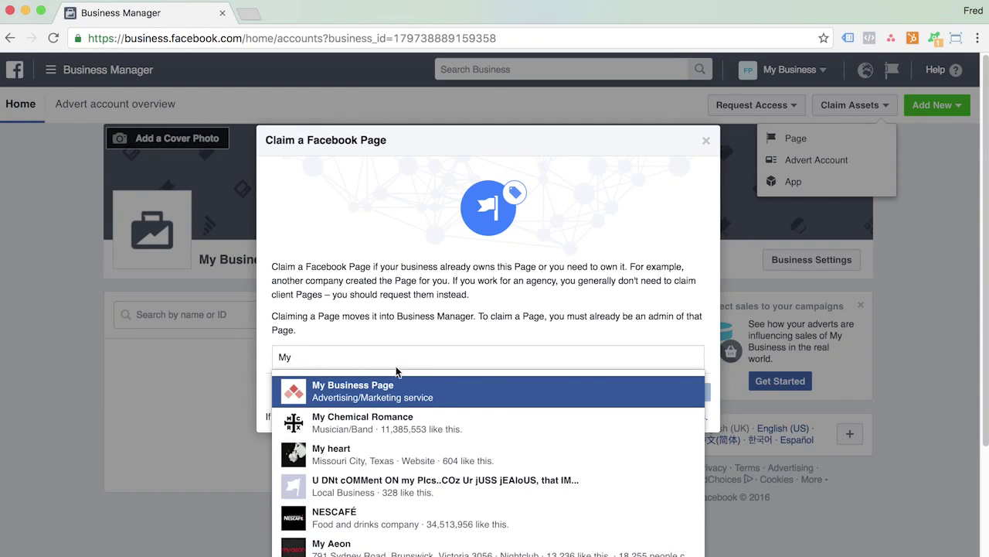
pyautogui.click(366, 394)
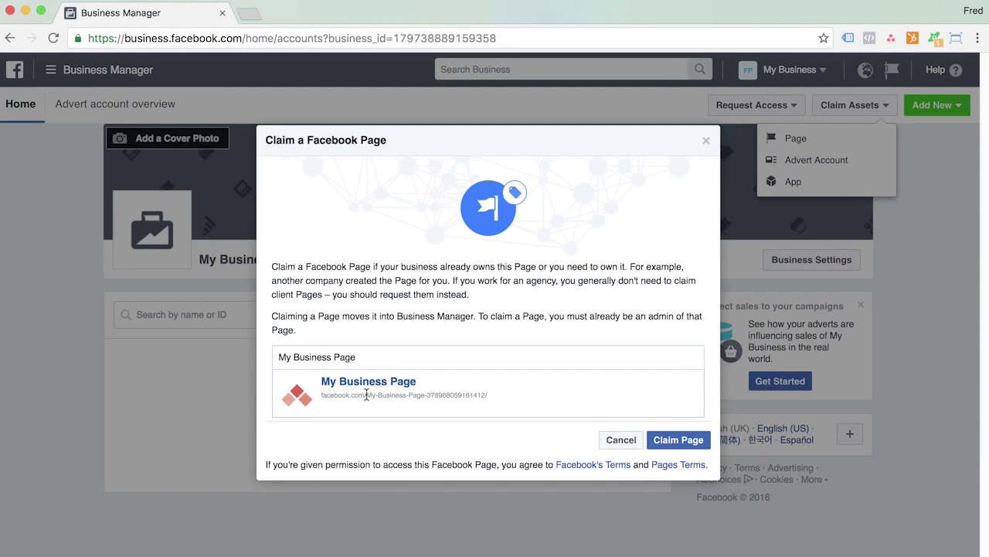
pyautogui.click(680, 441)
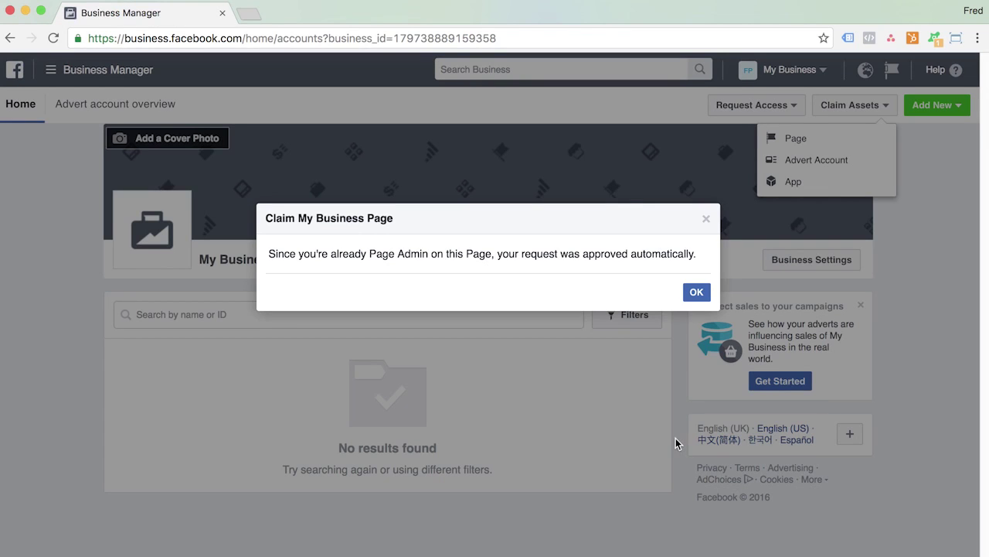
pyautogui.click(696, 292)
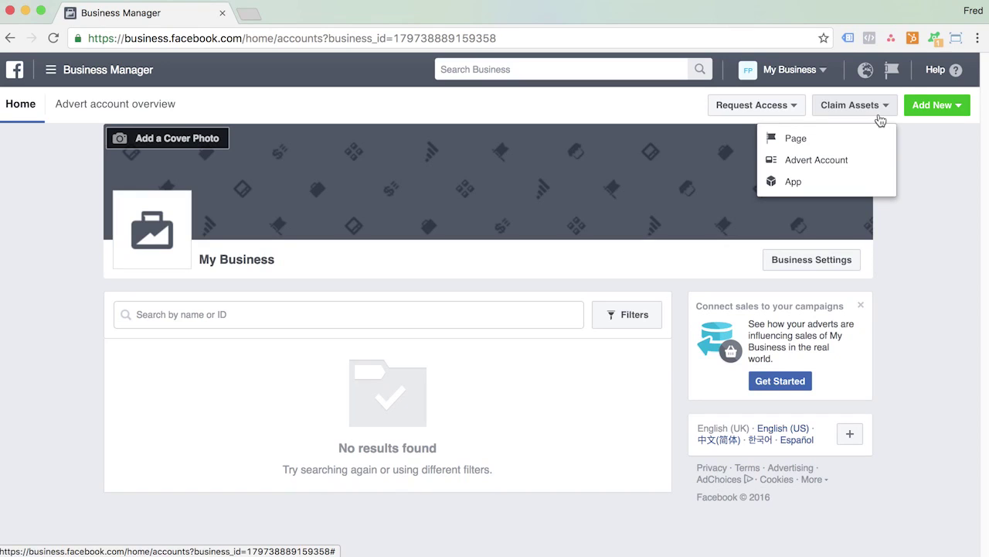
pyautogui.click(933, 220)
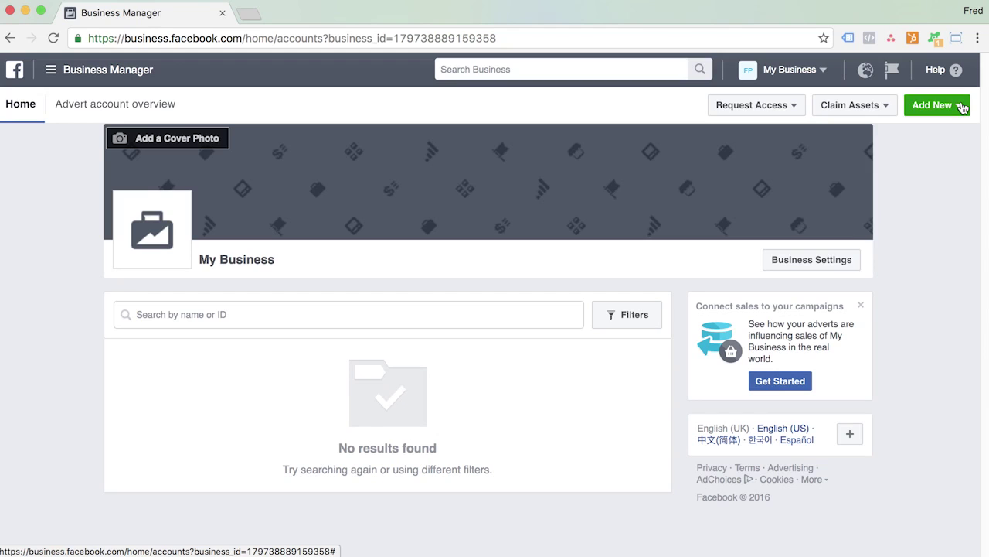
# Create 'My Advert Account' with Australia/Sydney time zone and AUD currency.
pyautogui.click(962, 107)
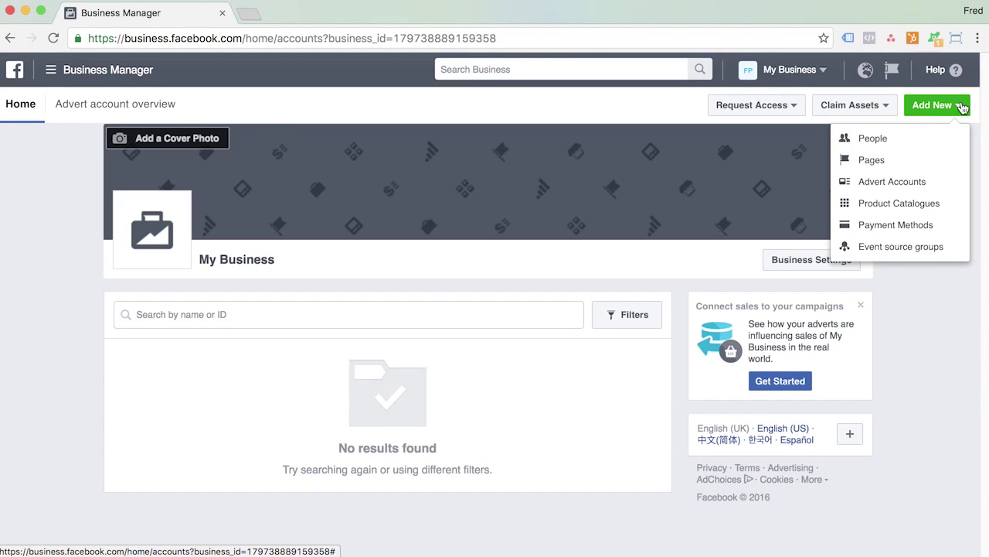
pyautogui.click(927, 184)
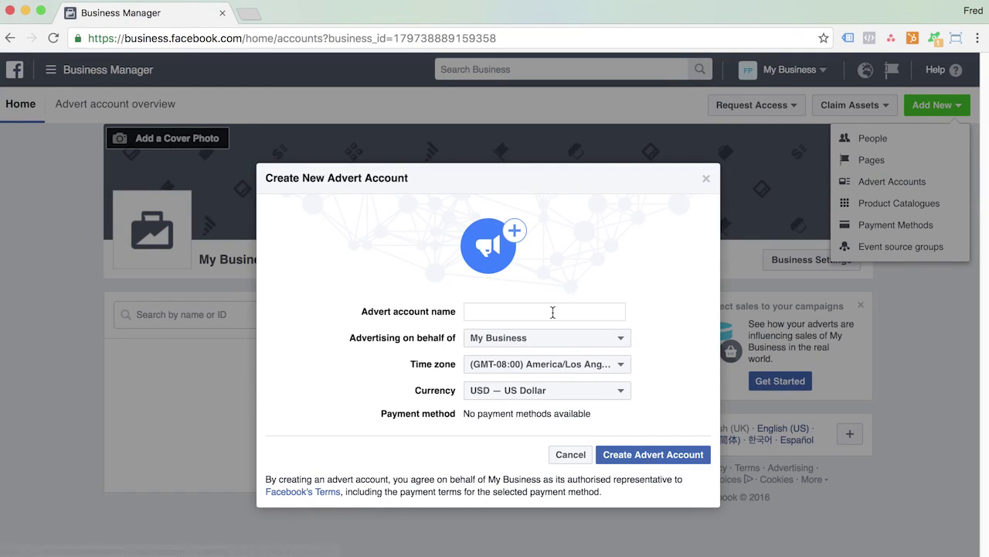
pyautogui.click(553, 312)
pyautogui.write('My ')
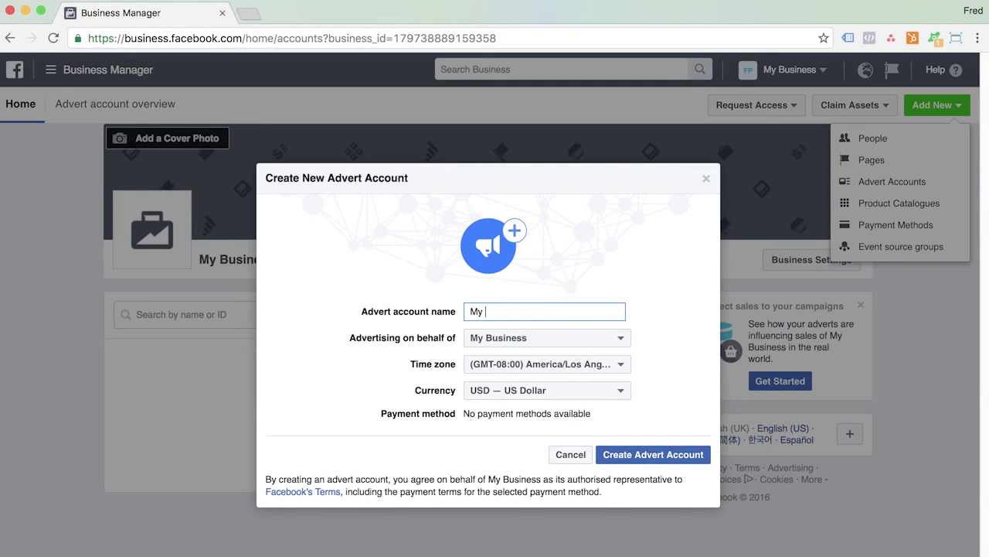
pyautogui.write('Advert Account')
pyautogui.click(623, 366)
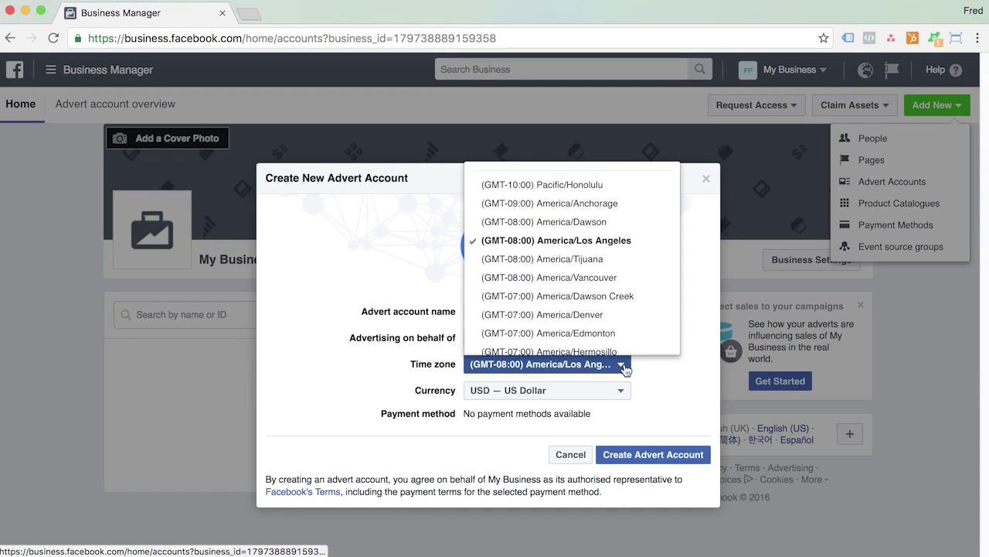
pyautogui.scroll(-20, 560, 313)
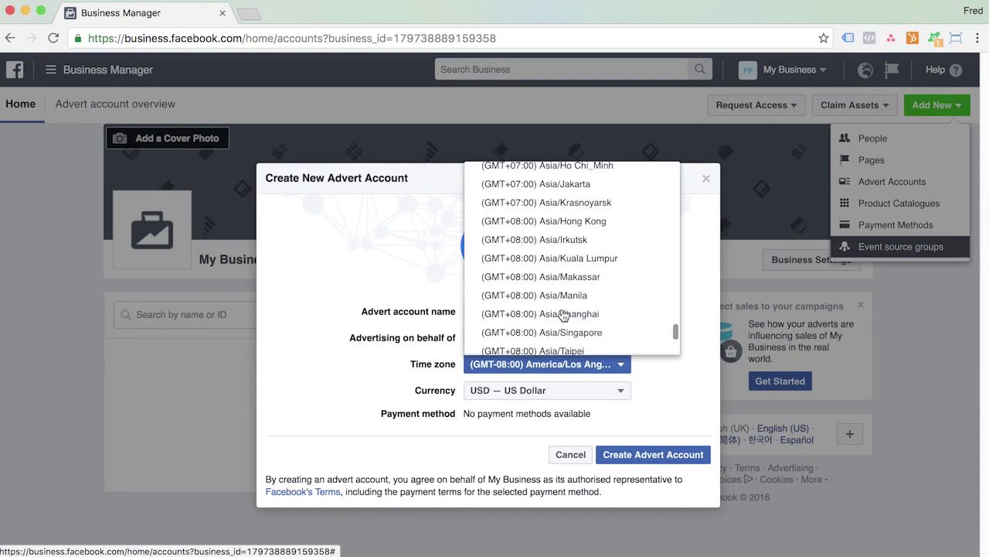
pyautogui.scroll(-2, 562, 313)
pyautogui.click(562, 309)
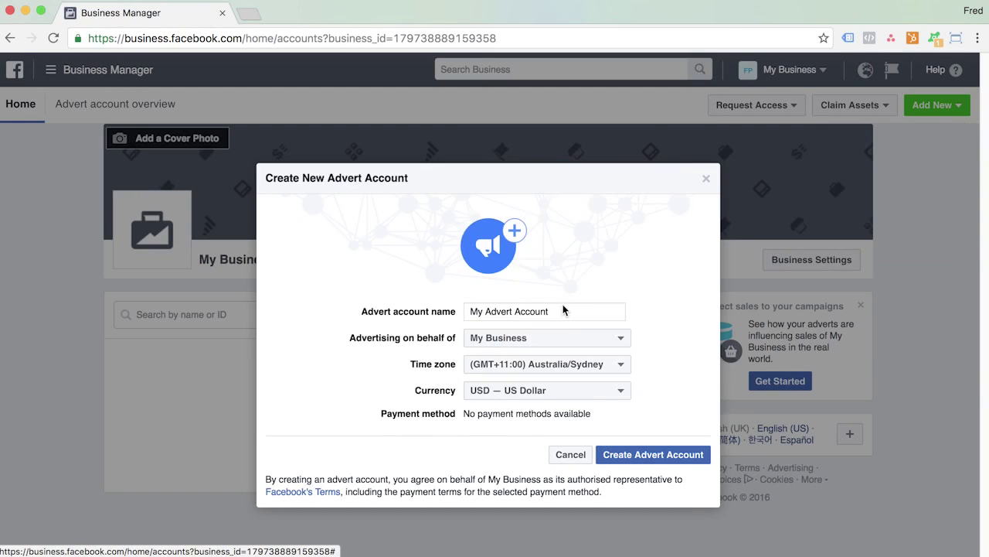
pyautogui.click(623, 390)
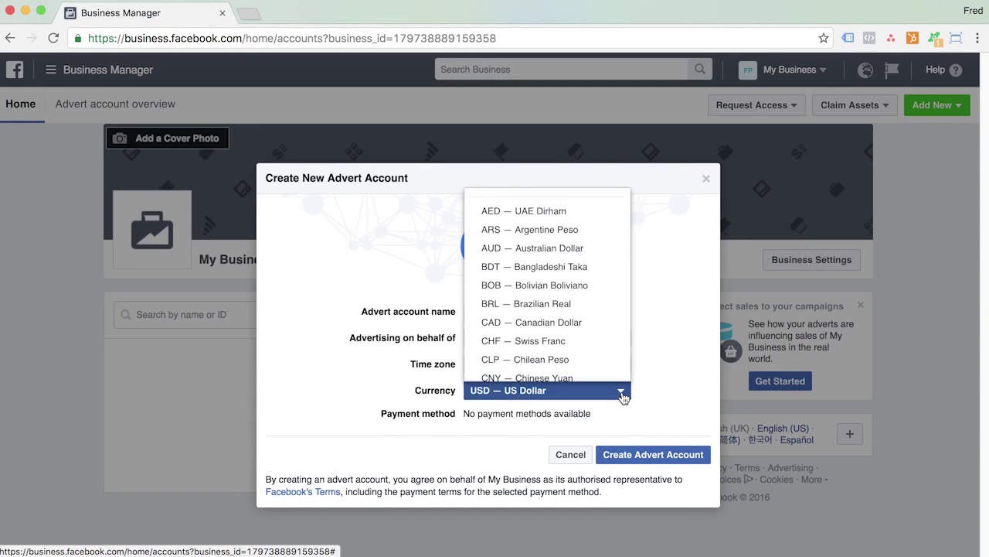
pyautogui.click(572, 249)
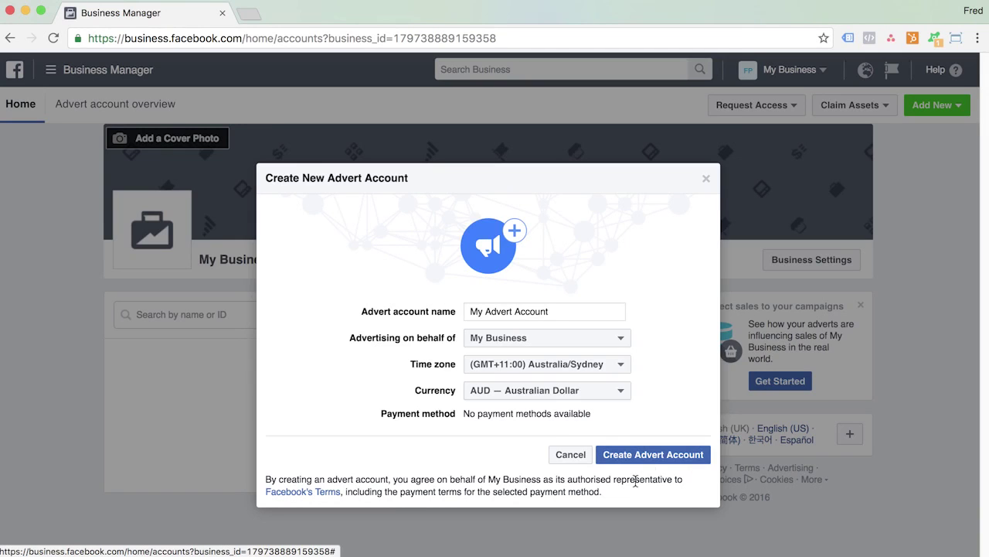
pyautogui.click(648, 456)
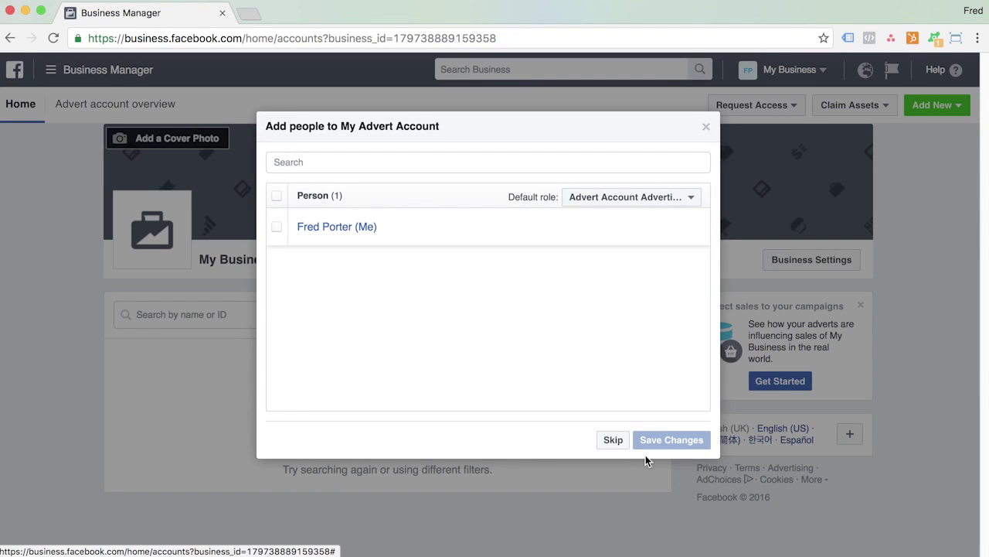
# Give yourself the Advert Account Admin role on My Advert Account and save.
pyautogui.click(277, 197)
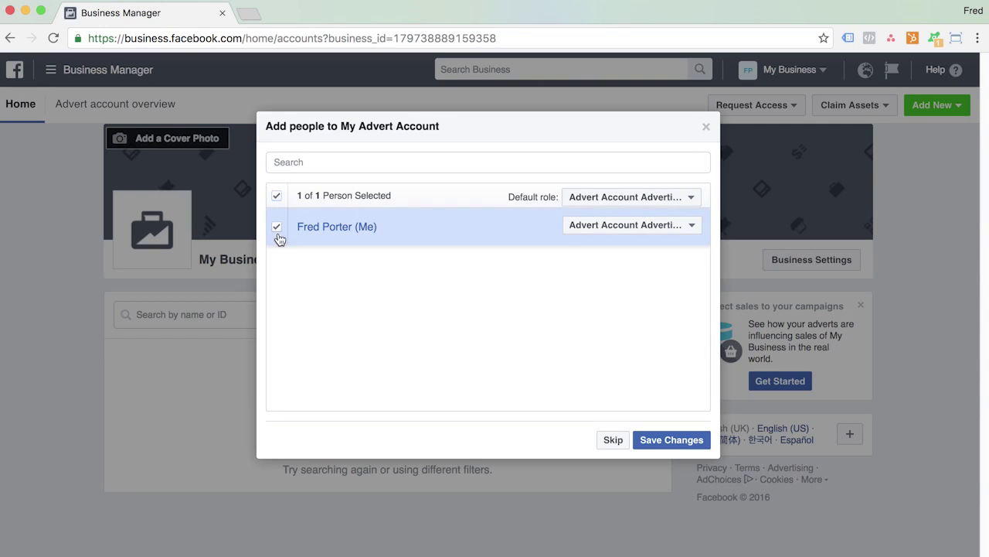
pyautogui.click(684, 227)
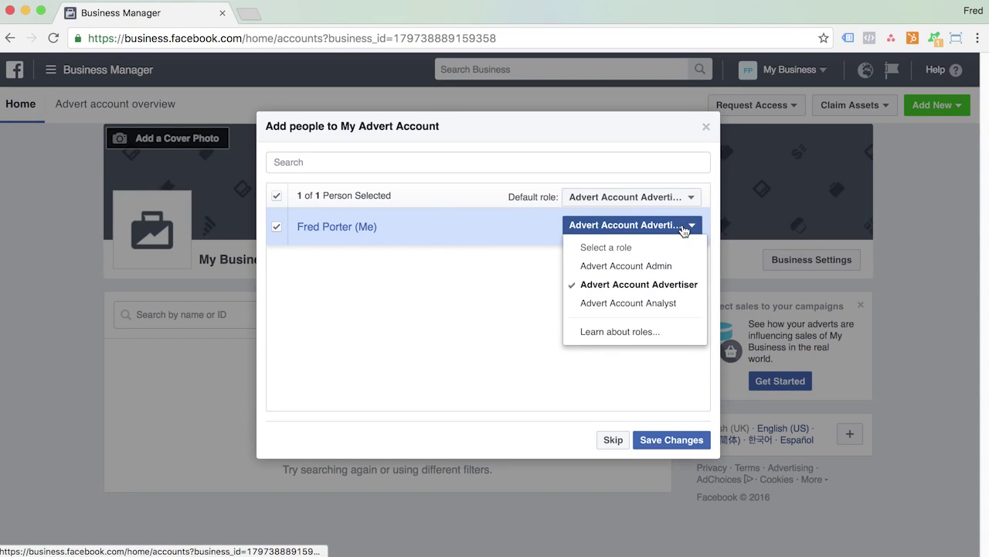
pyautogui.click(658, 267)
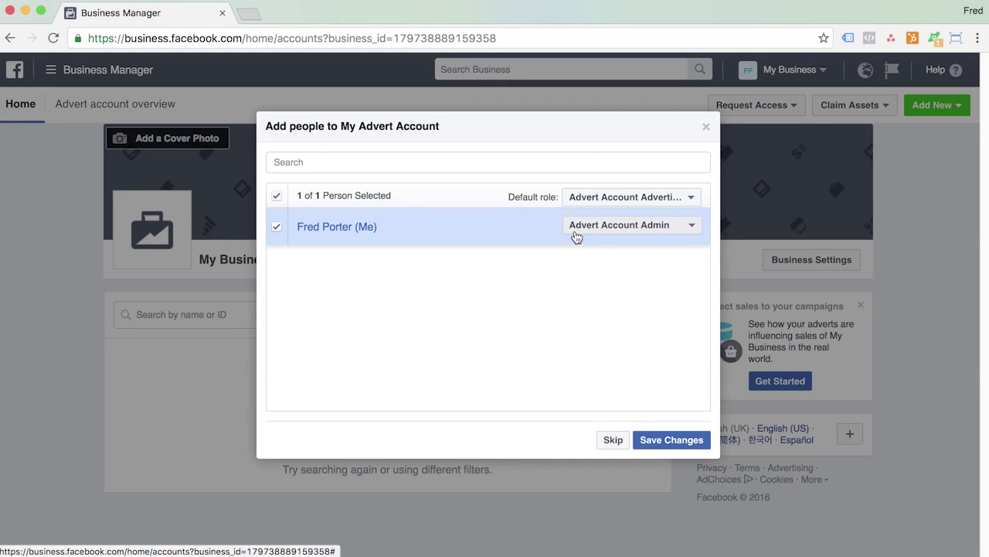
pyautogui.click(681, 442)
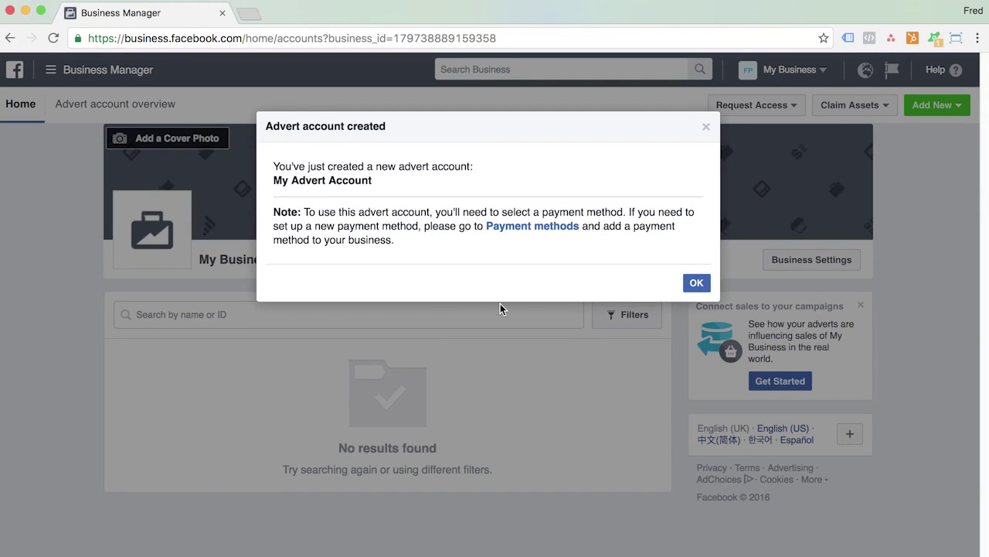
pyautogui.click(696, 284)
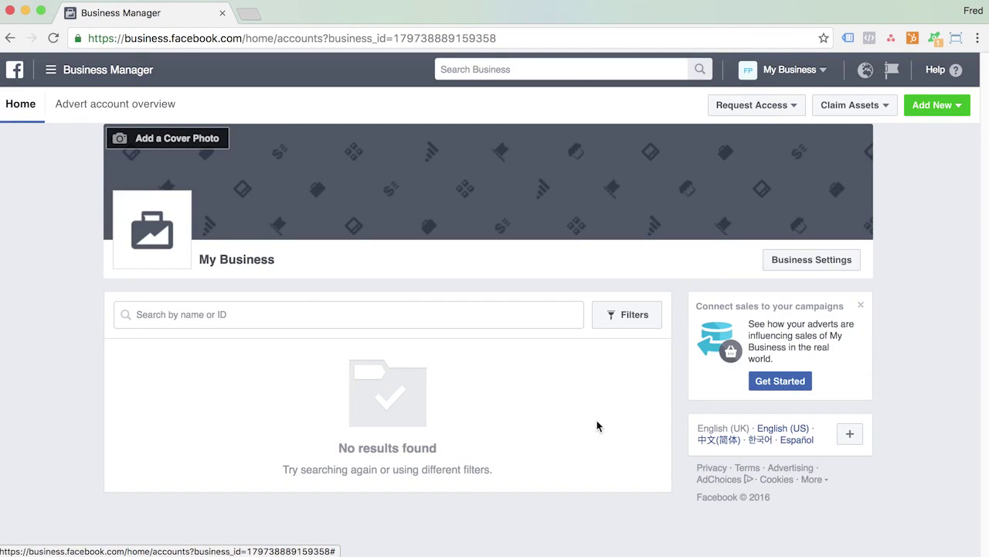
# Reload the business home to show both asset cards, then go to Business Settings.
pyautogui.click(55, 38)
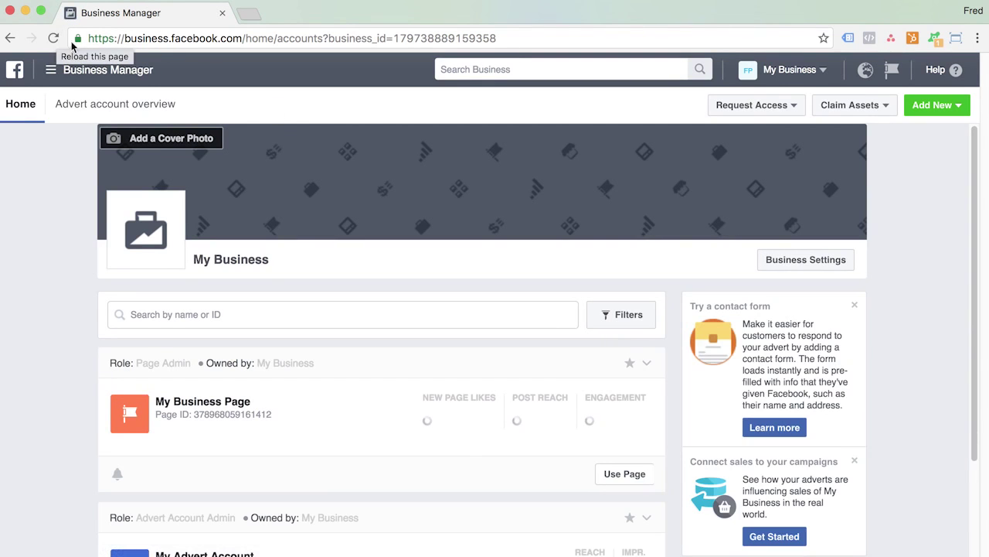
pyautogui.scroll(-3, 617, 306)
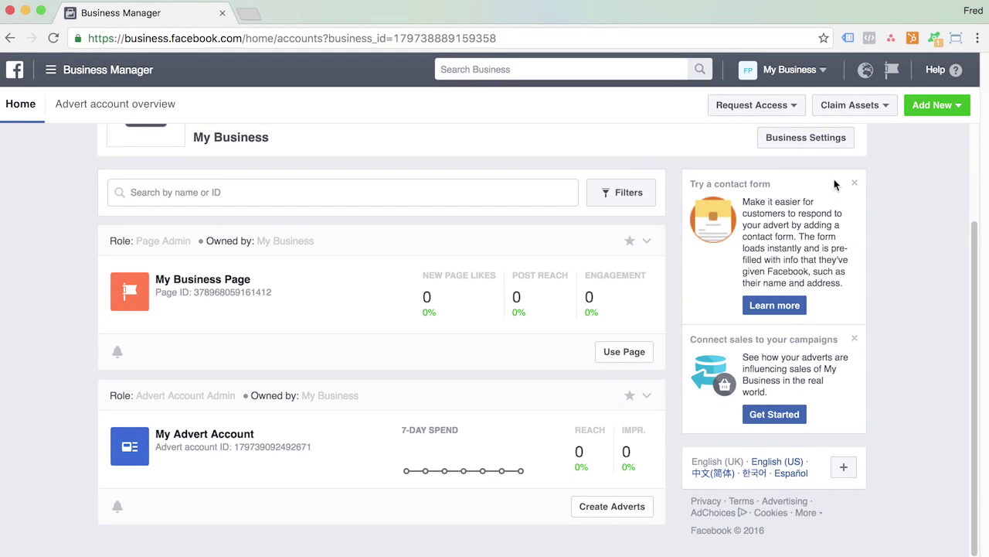
pyautogui.click(804, 139)
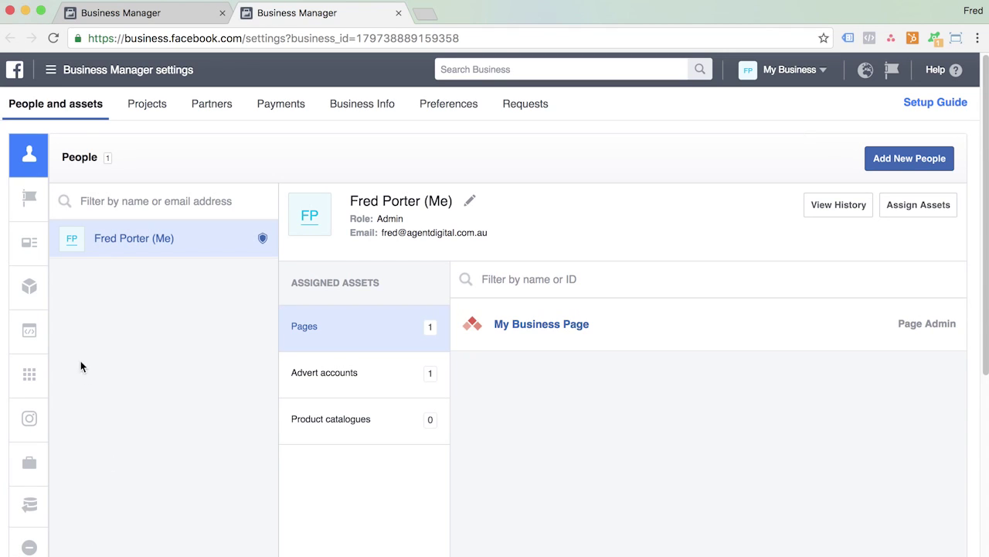
# Show the Advert accounts section listing My Advert Account.
pyautogui.moveTo(36, 245)
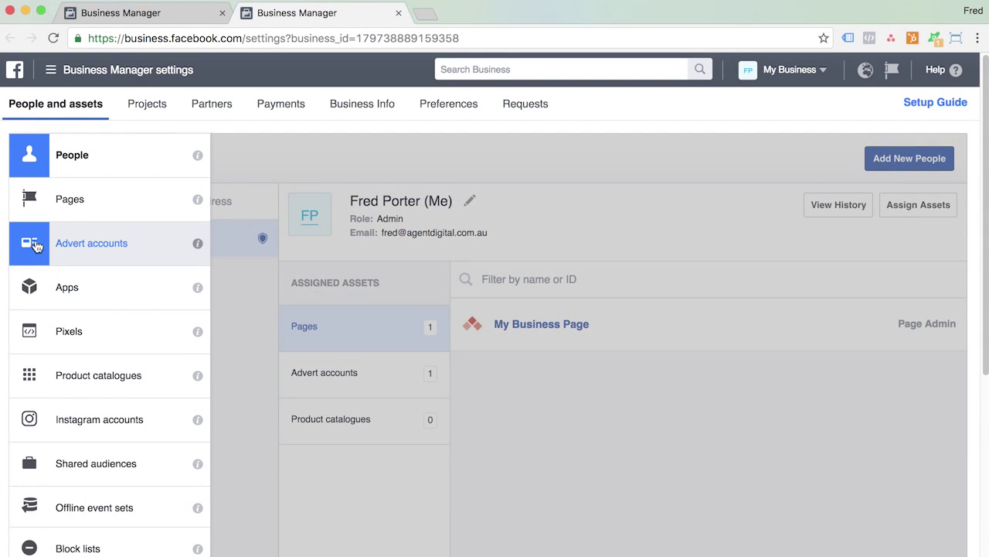
pyautogui.click(95, 249)
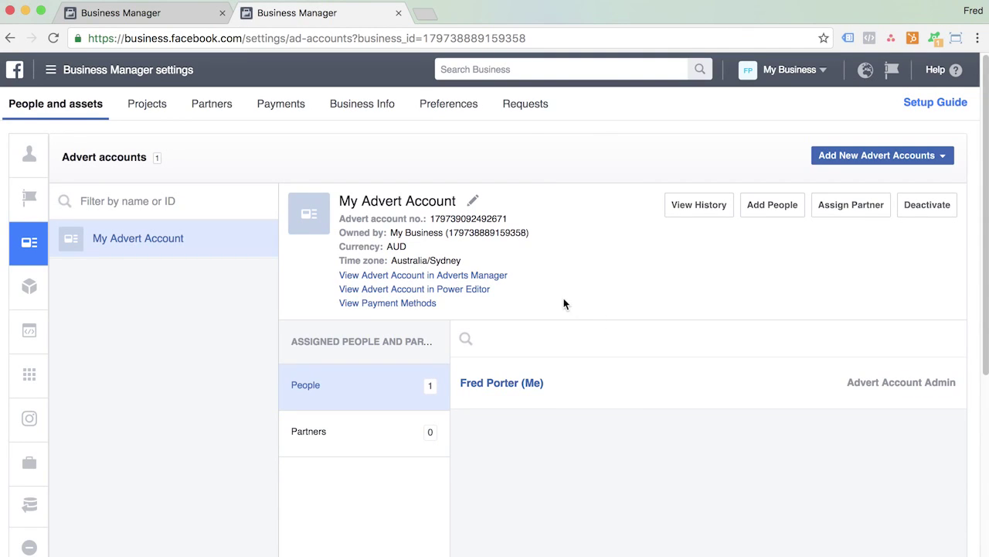
# Check My Advert Account's payment methods without adding one, then return to Business Manager settings.
pyautogui.click(430, 304)
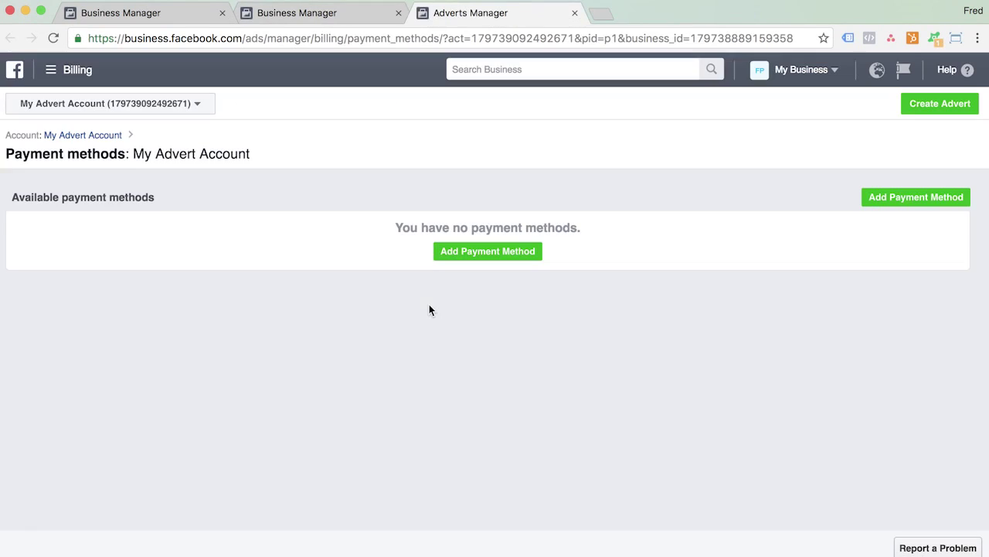
pyautogui.click(488, 251)
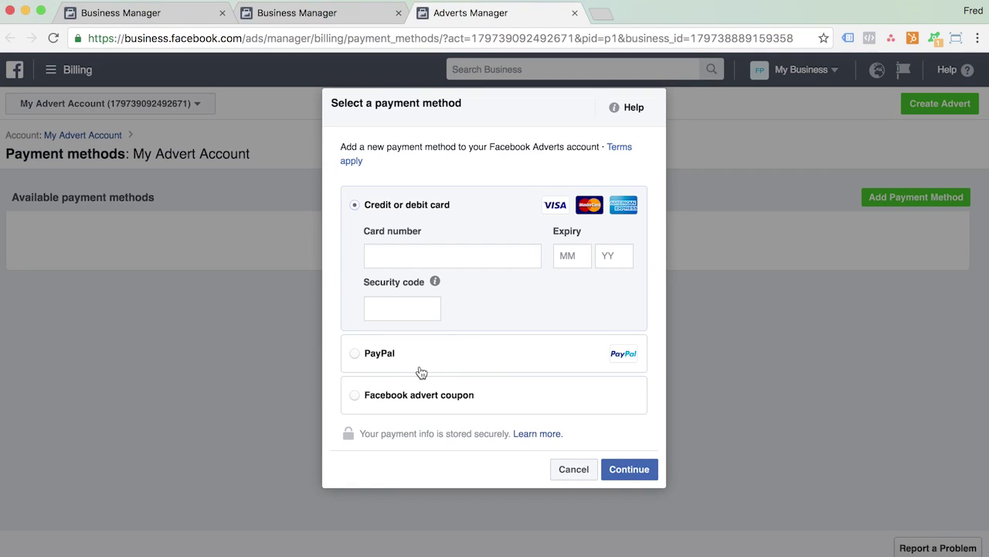
pyautogui.click(584, 473)
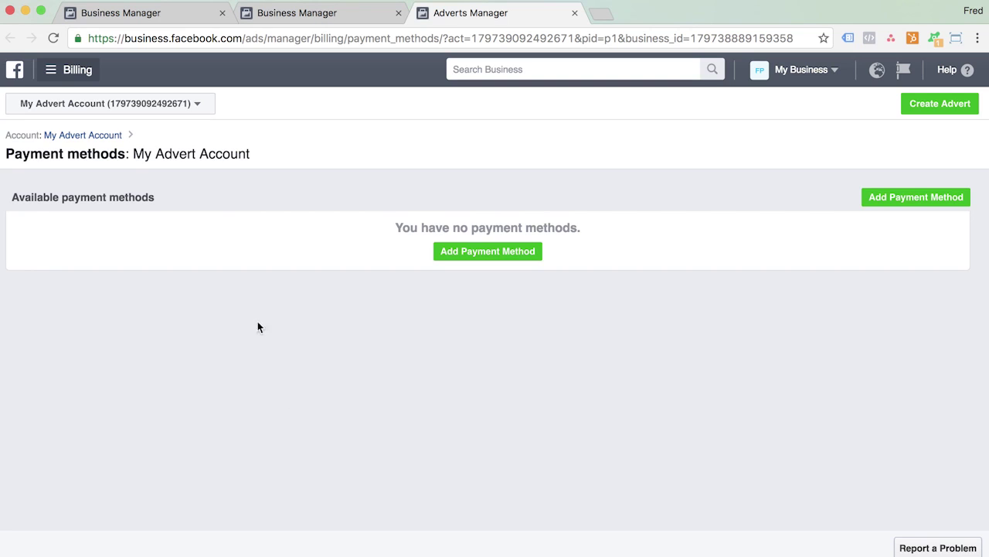
pyautogui.click(71, 71)
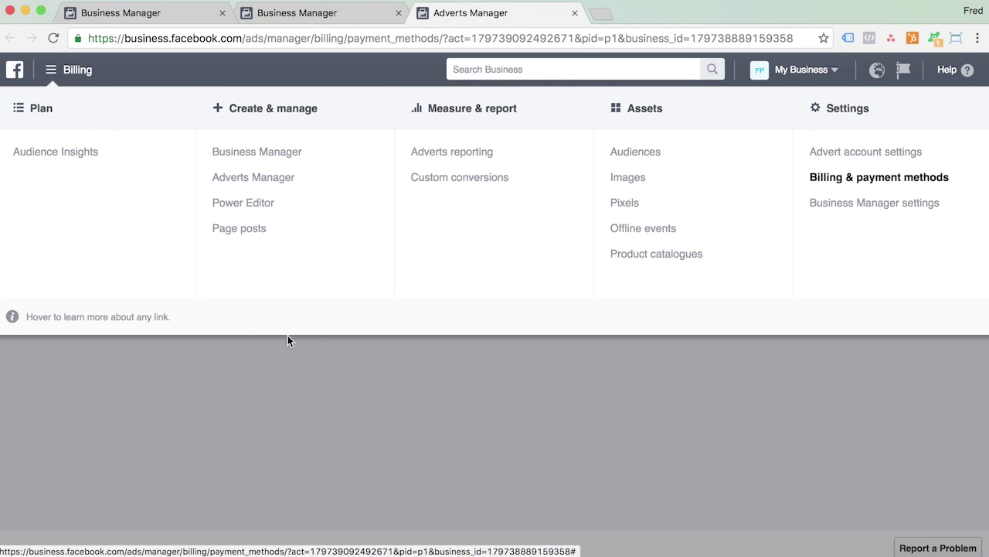
pyautogui.click(882, 205)
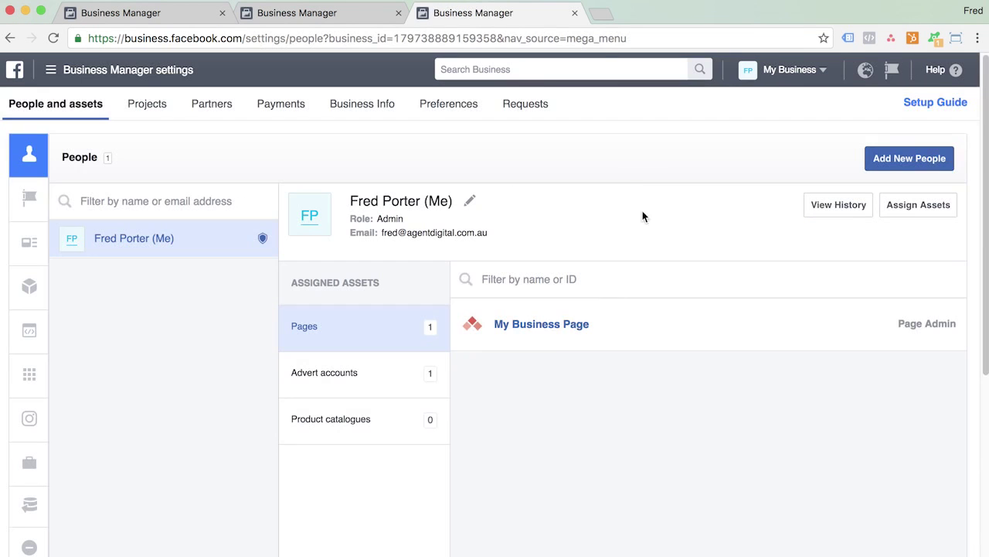
# Add a new person by entering their e-mail address with the Business Manager admin role.
pyautogui.moveTo(23, 150)
pyautogui.click(910, 160)
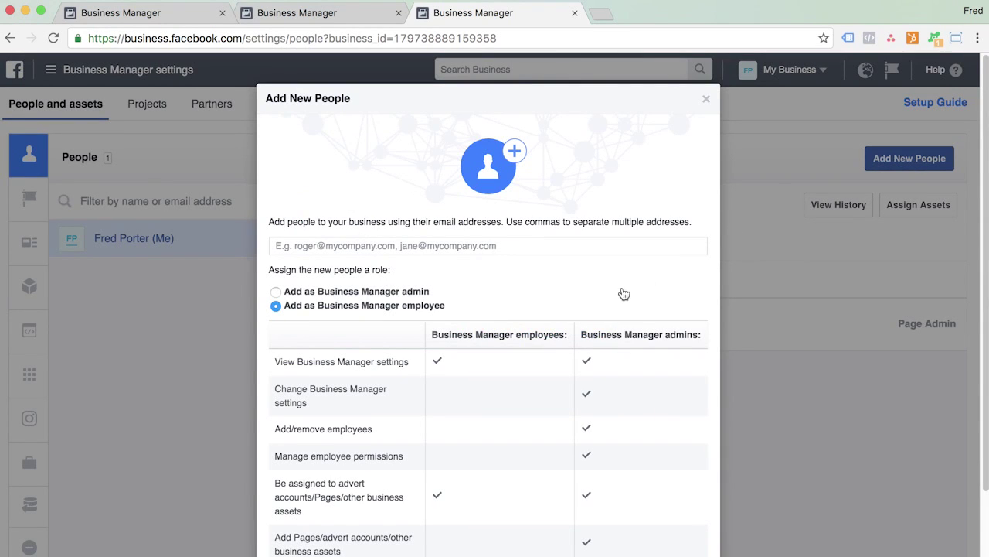
pyautogui.click(578, 242)
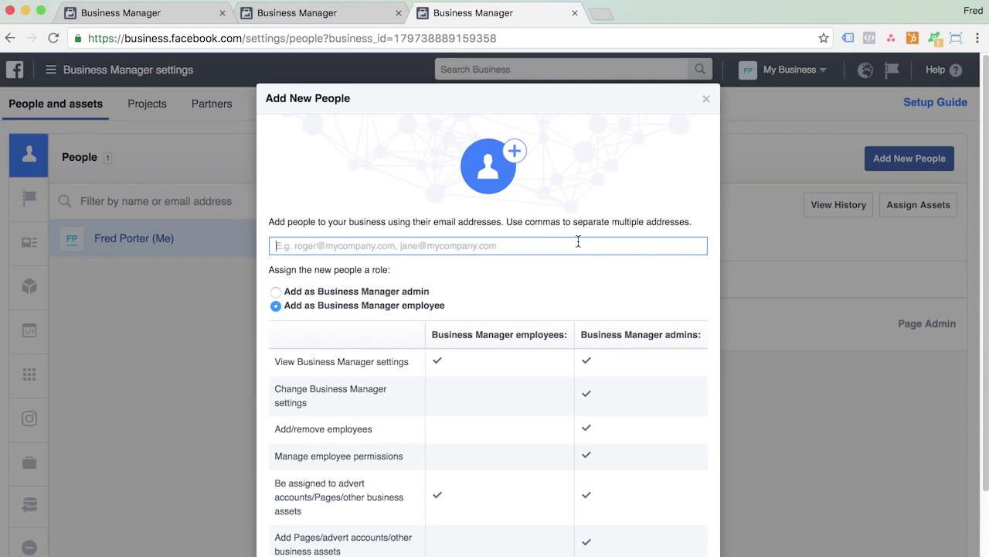
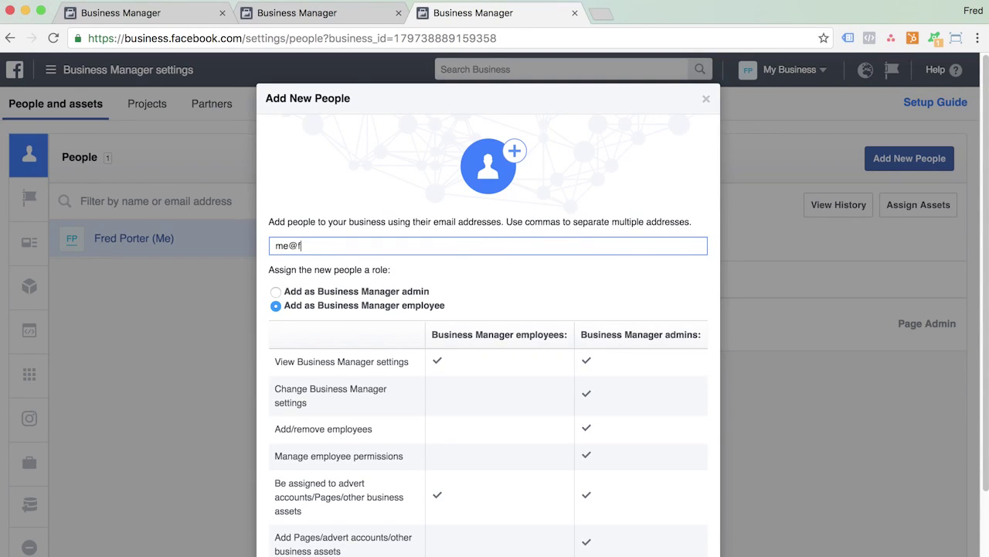
pyautogui.click(425, 293)
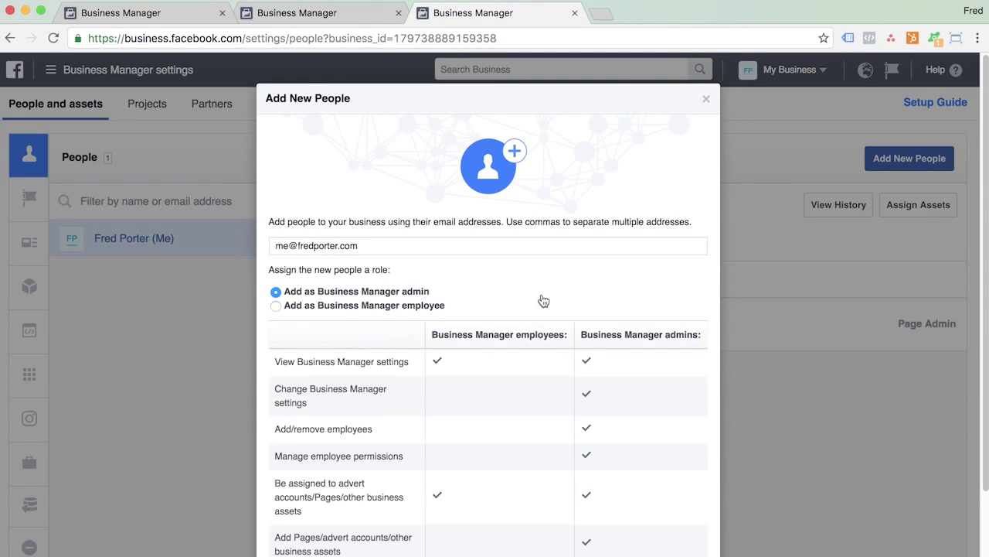
pyautogui.scroll(-2, 543, 301)
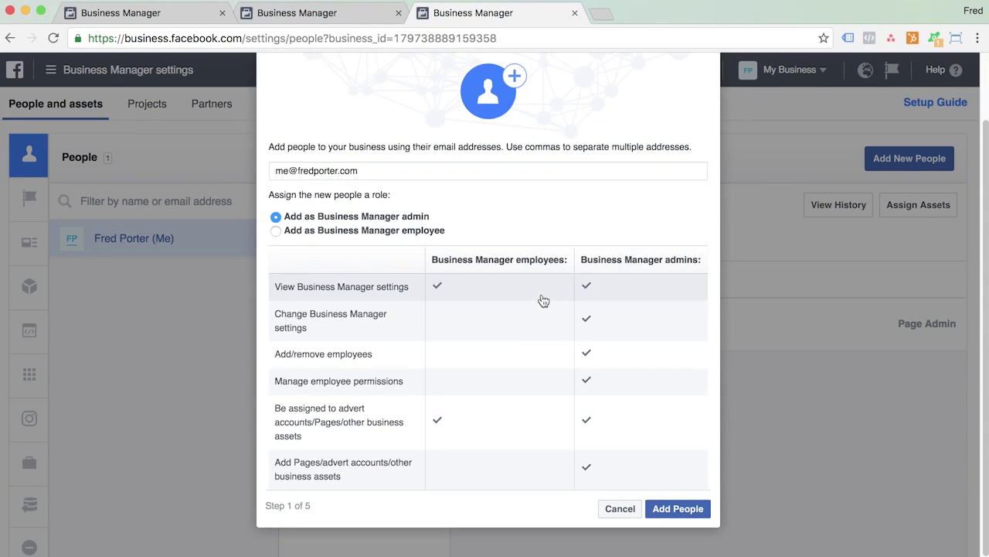
pyautogui.click(678, 509)
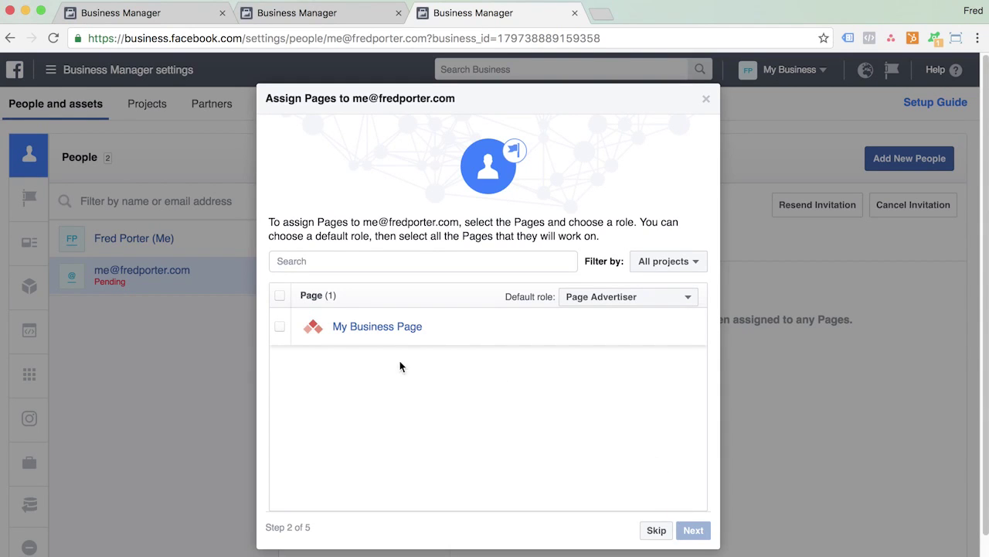
# Give the invited person Page Admin access to My Business Page.
pyautogui.click(689, 300)
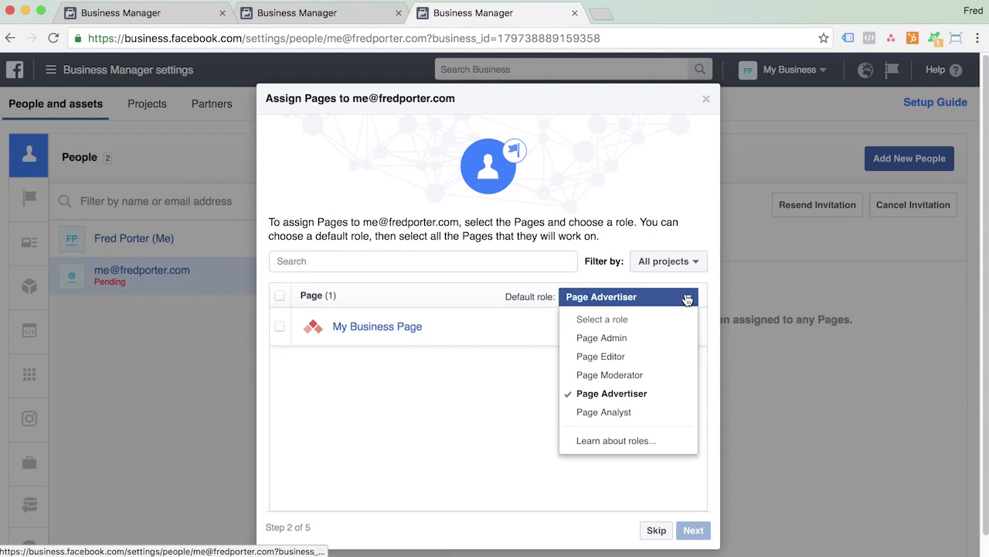
pyautogui.click(654, 335)
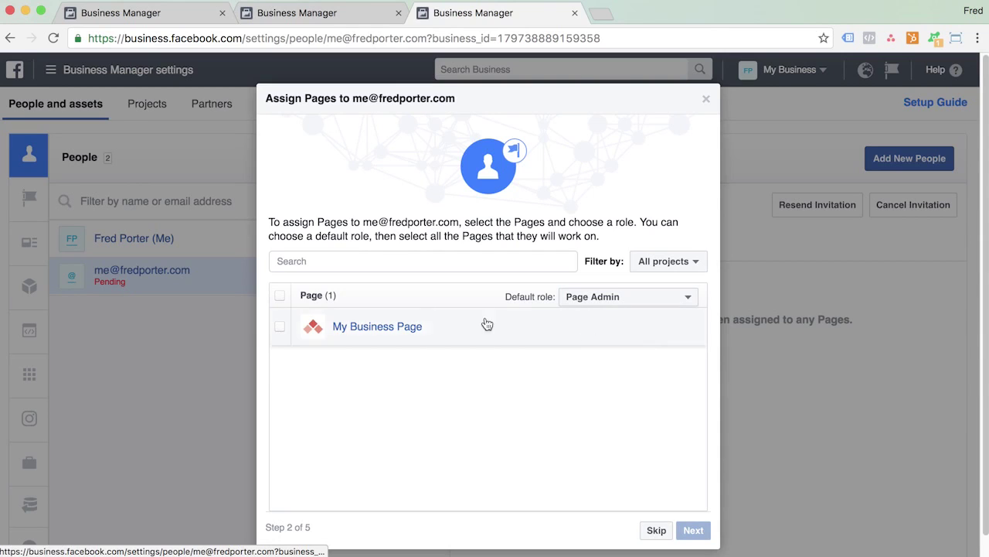
pyautogui.click(281, 298)
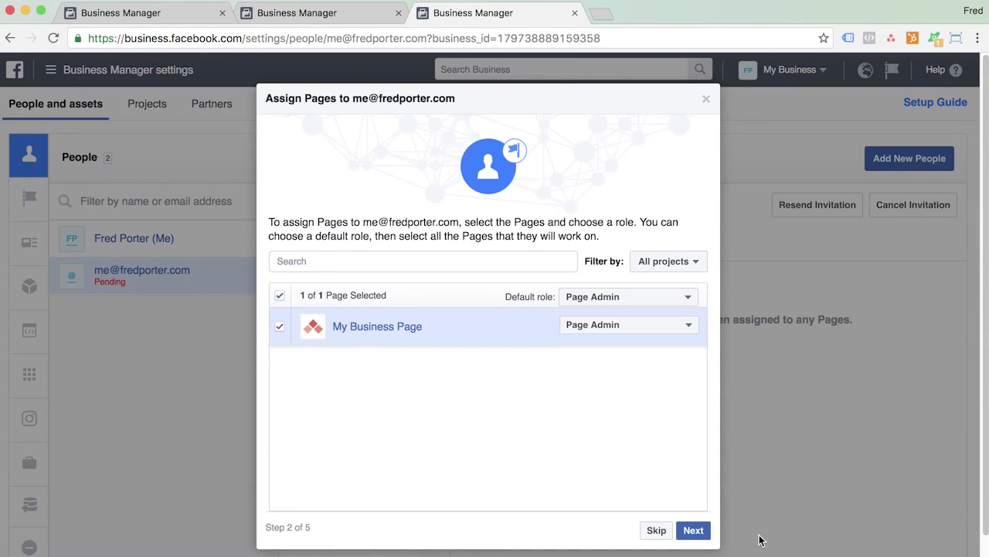
pyautogui.click(693, 531)
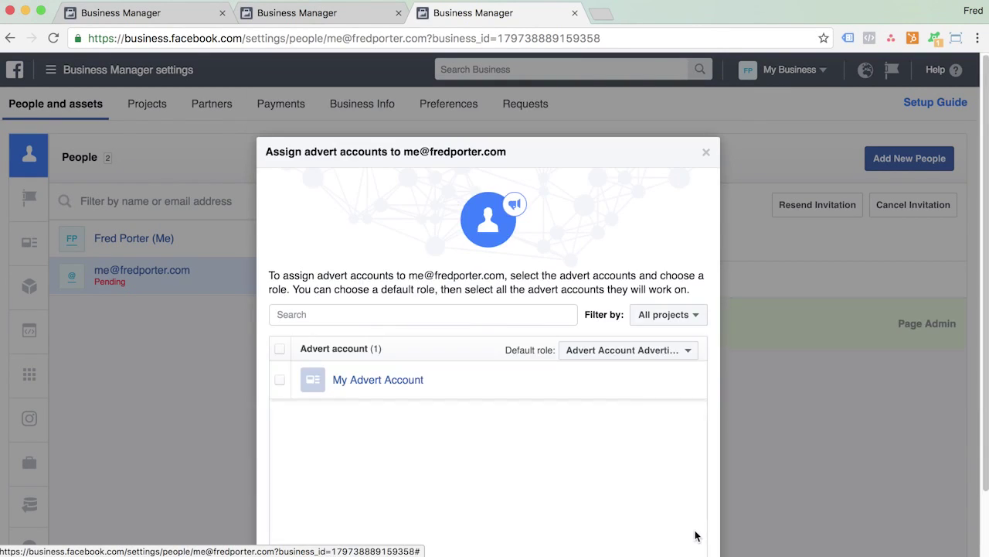
# Make them Advert Account Admin on My Advert Account, skip product catalogues, and finish the invitation.
pyautogui.click(323, 367)
pyautogui.click(693, 384)
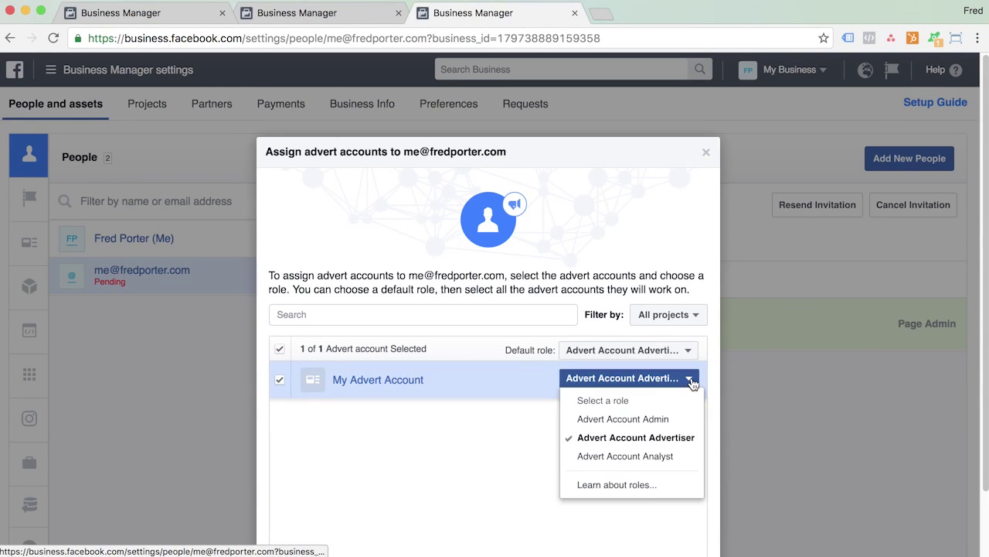
pyautogui.click(670, 419)
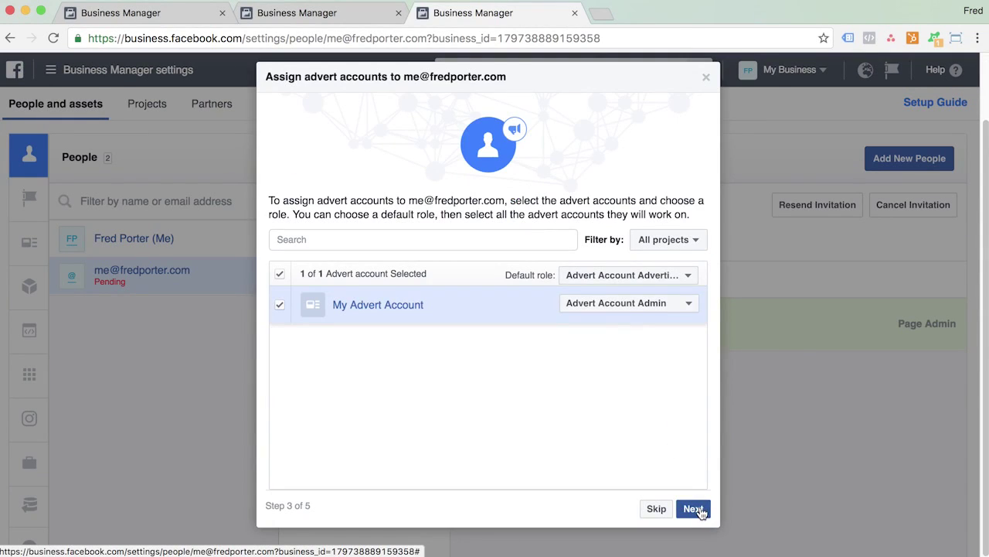
pyautogui.click(694, 509)
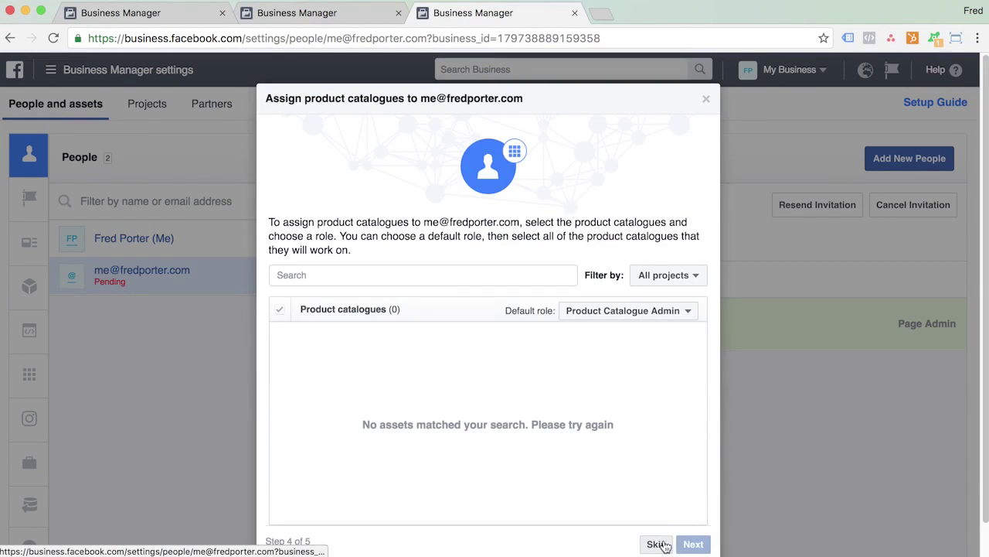
pyautogui.click(657, 544)
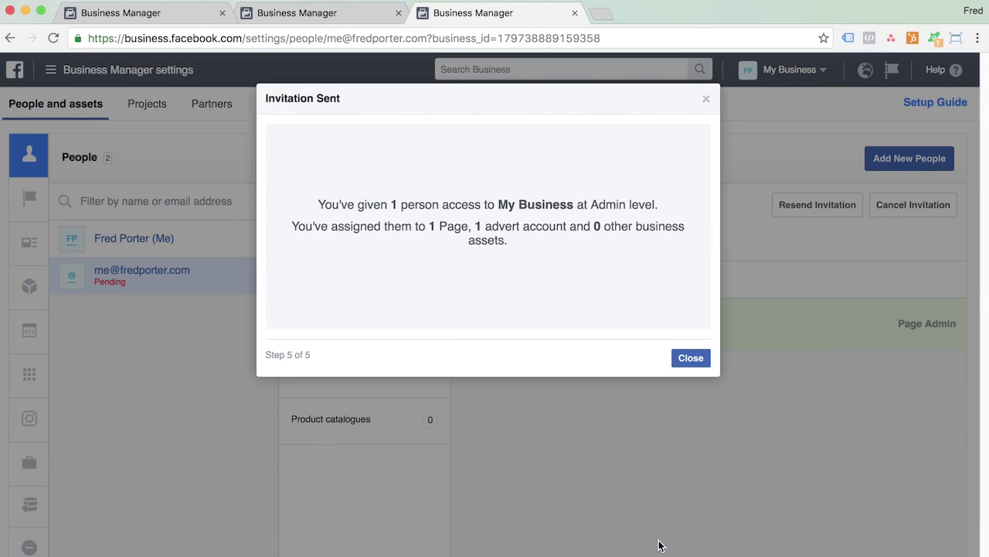
pyautogui.click(693, 359)
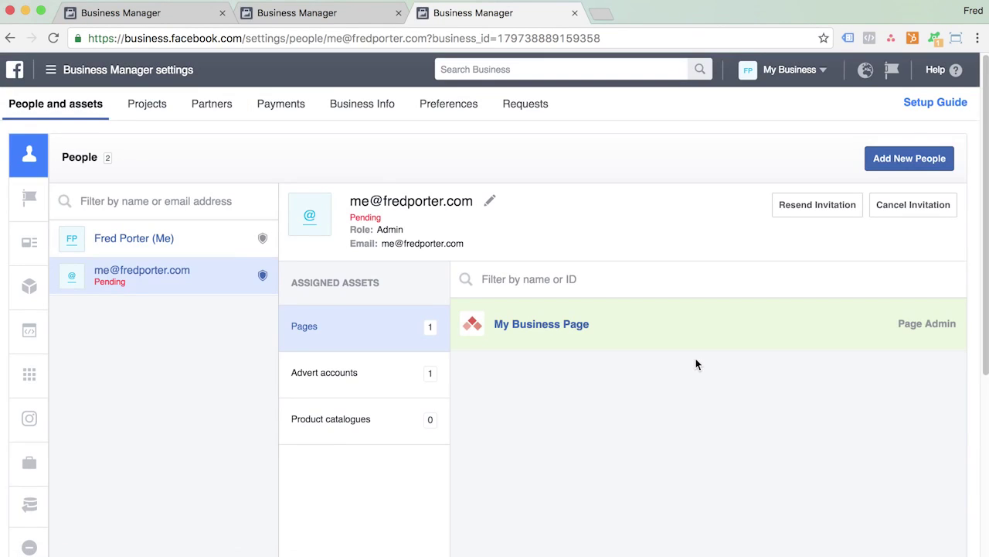